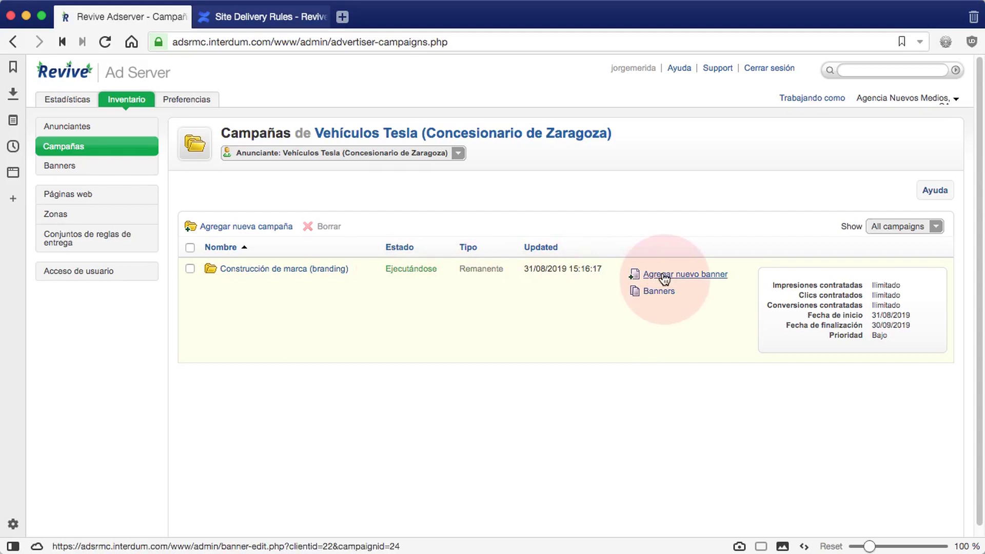
# Step: Start a new banner of type Banner Local (Webserver) in the Construcción de marca (branding) campaign
pyautogui.click(656, 293)
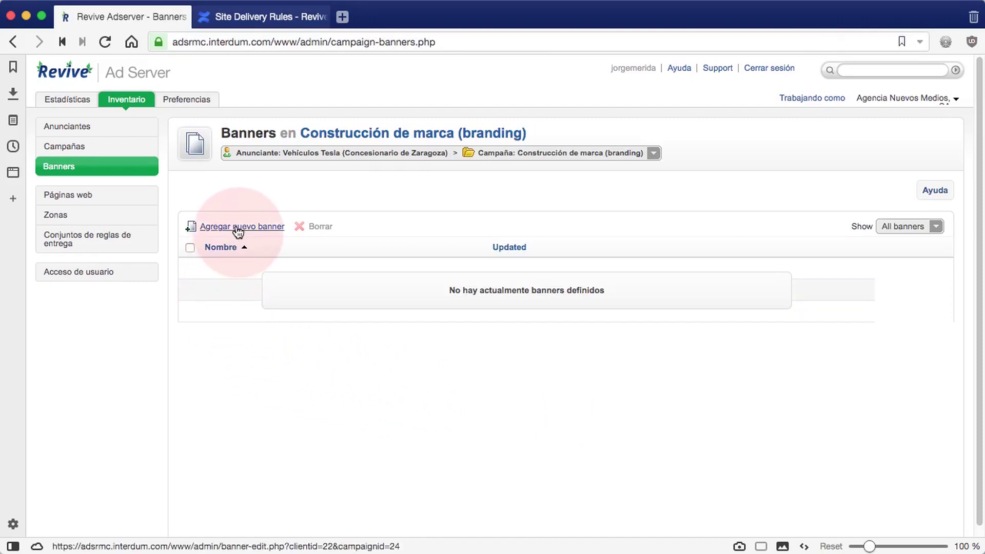
pyautogui.click(237, 230)
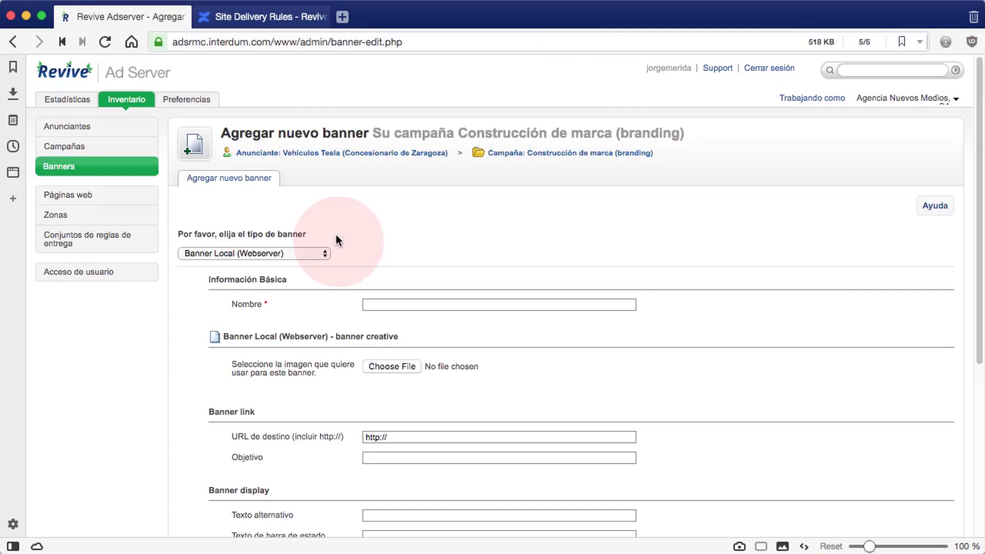
pyautogui.click(323, 252)
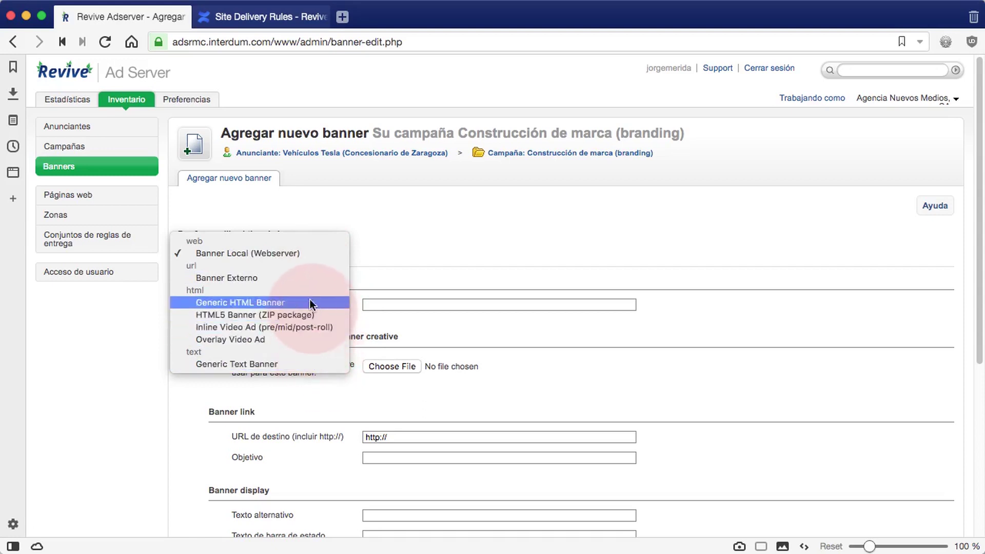
pyautogui.click(308, 253)
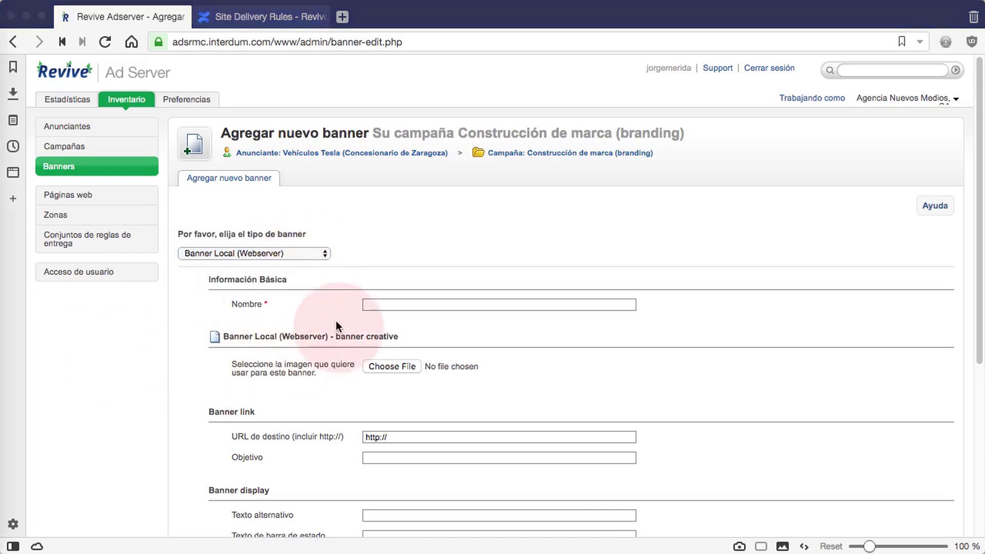
# Step: Name the banner "MODEL 3 Tesla 300x250" and choose tesla-model-3.jpg from the home folder as its image
pyautogui.click(367, 304)
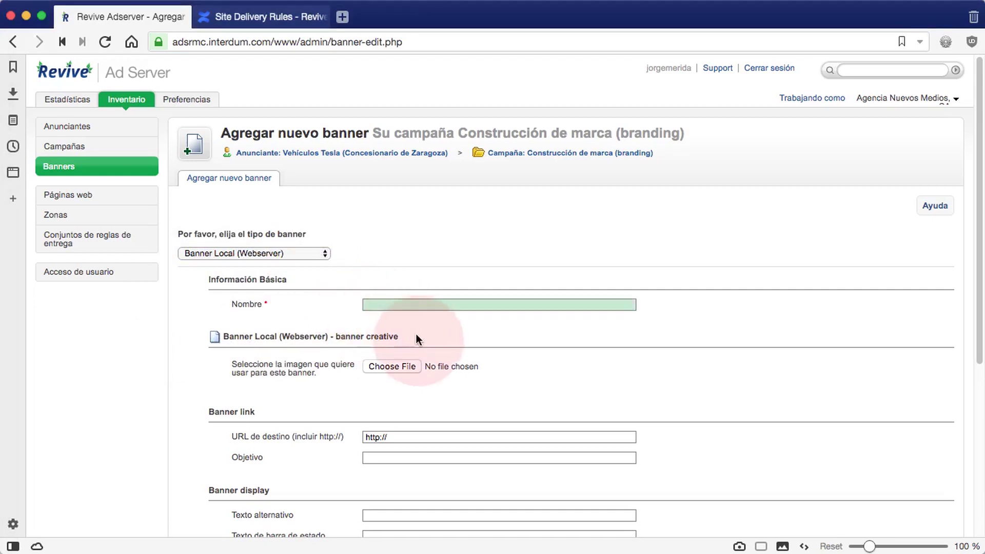
pyautogui.write('MODEL 3 Tesla 300x250')
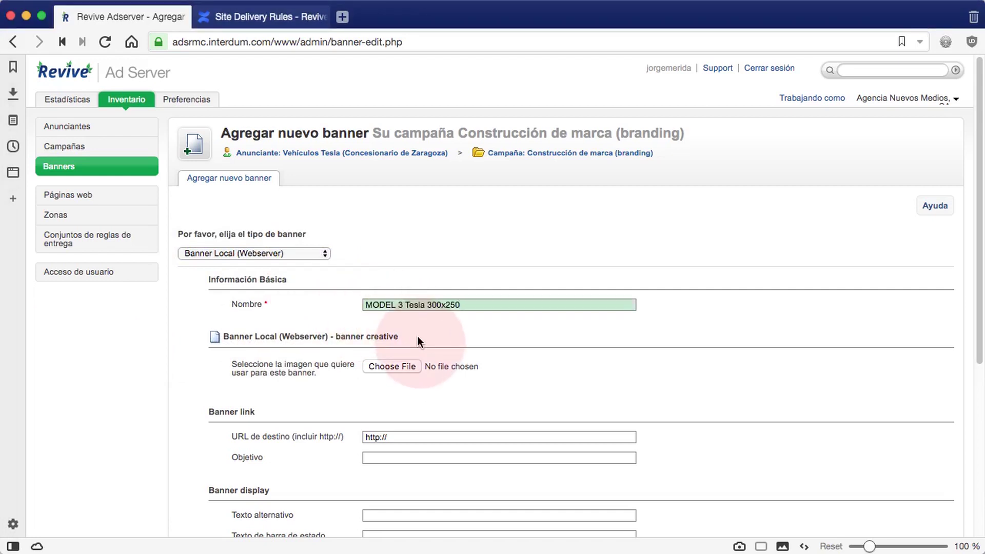
pyautogui.click(383, 366)
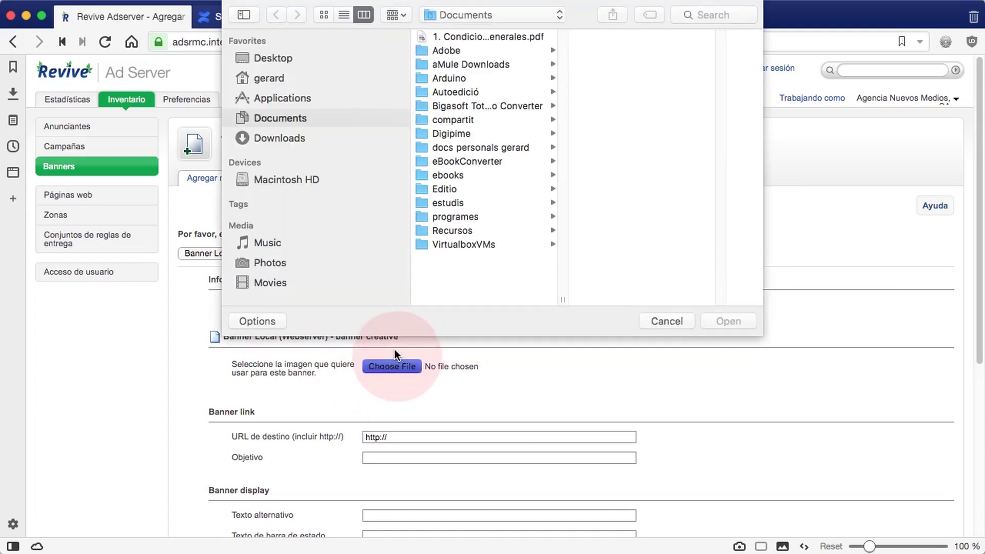
pyautogui.press('super+shift+h')
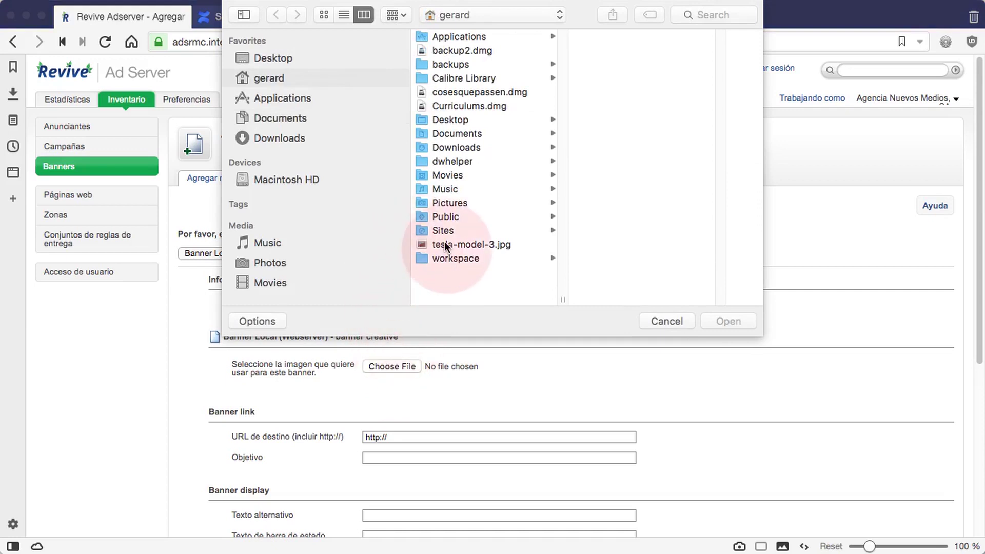
pyautogui.click(445, 244)
pyautogui.click(734, 321)
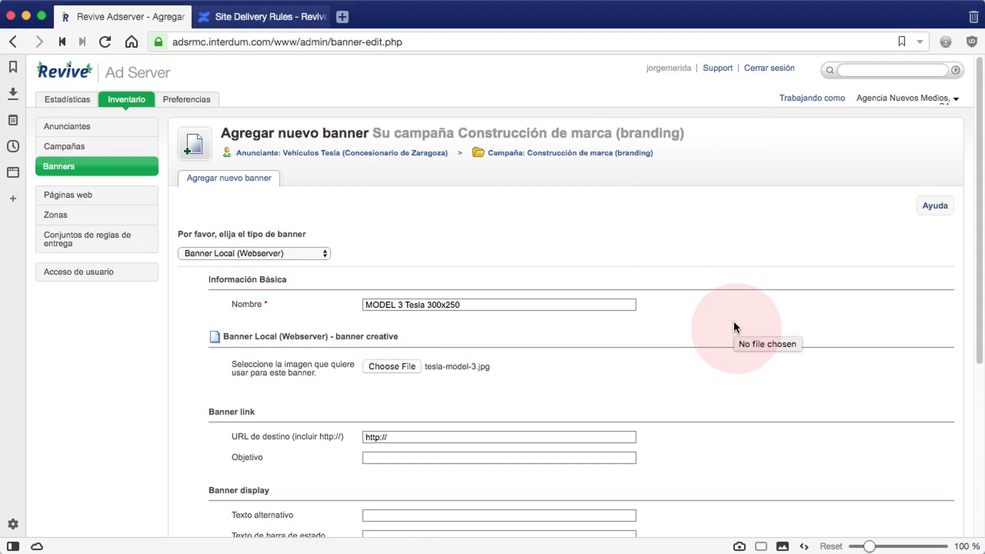
pyautogui.click(326, 524)
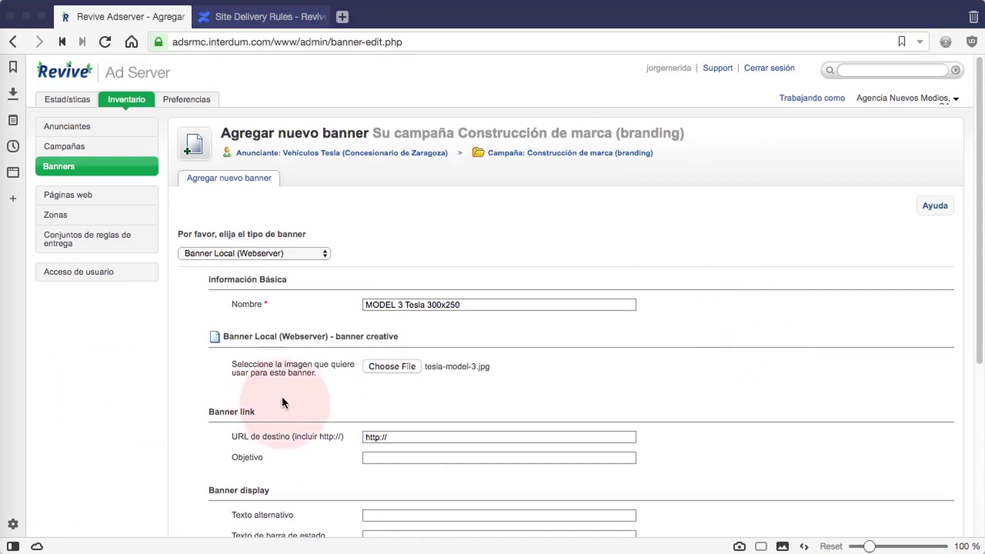
pyautogui.click(392, 436)
pyautogui.moveTo(392, 437); pyautogui.dragTo(303, 423)
pyautogui.write('https://www.teslazaragoza.com/model3')
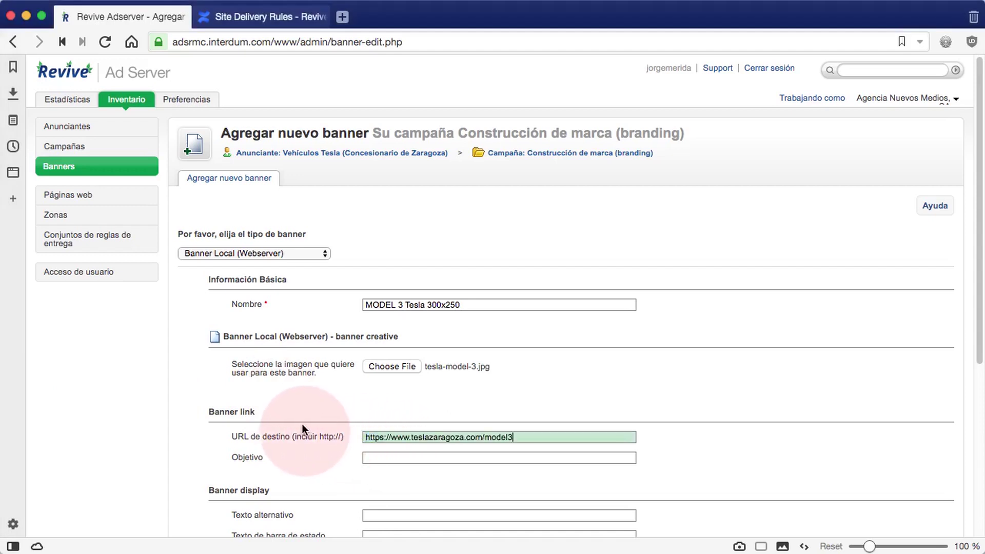
pyautogui.click(363, 457)
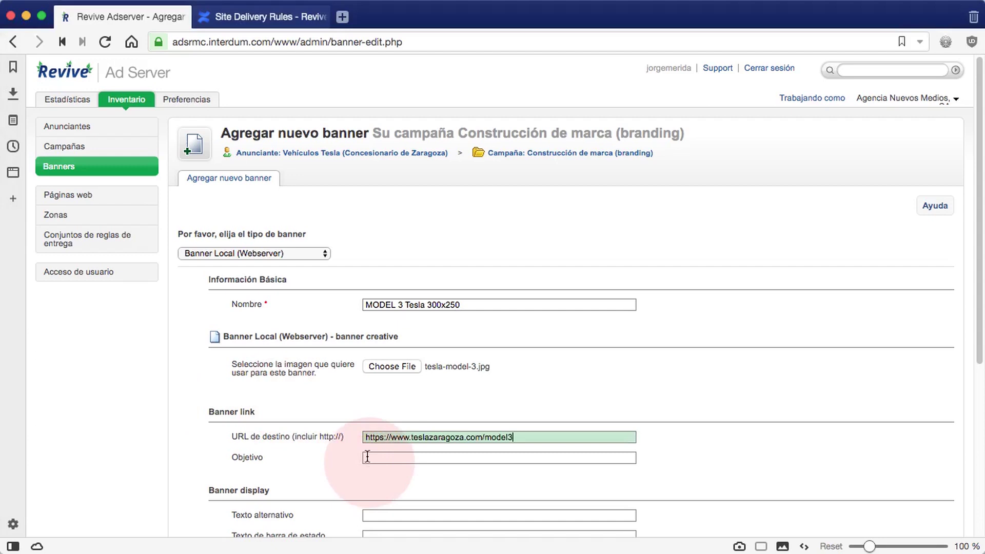
pyautogui.press('super+Tab')
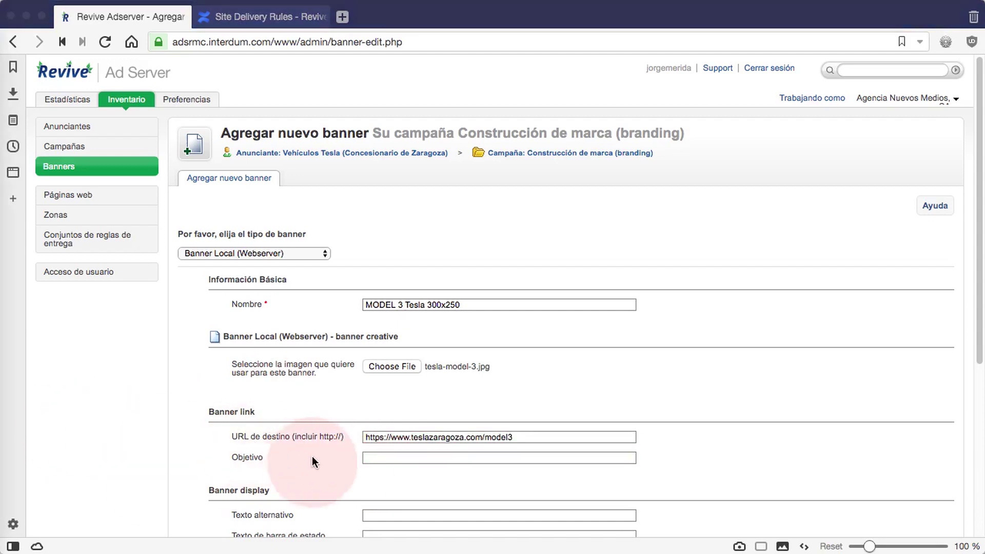
pyautogui.click(374, 459)
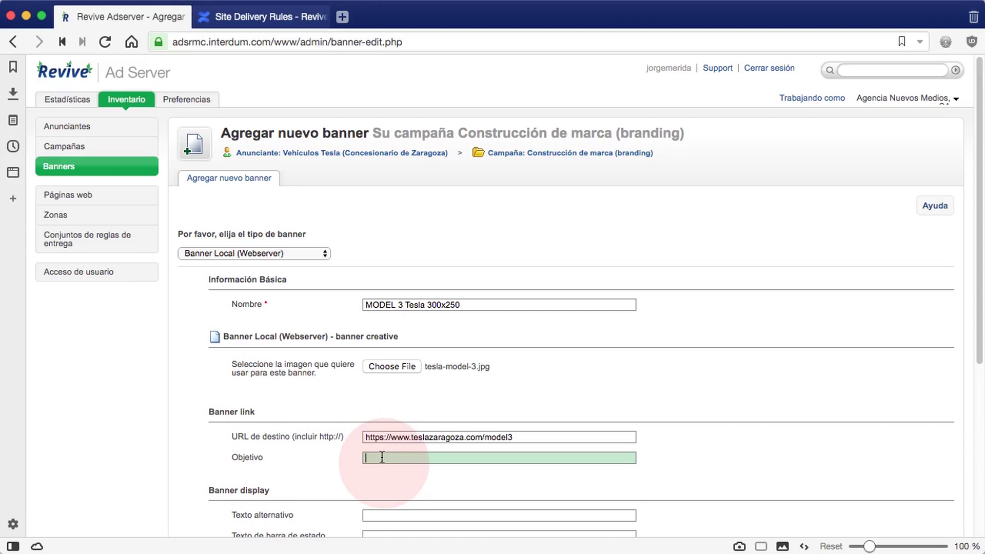
pyautogui.write('_self')
pyautogui.click(449, 475)
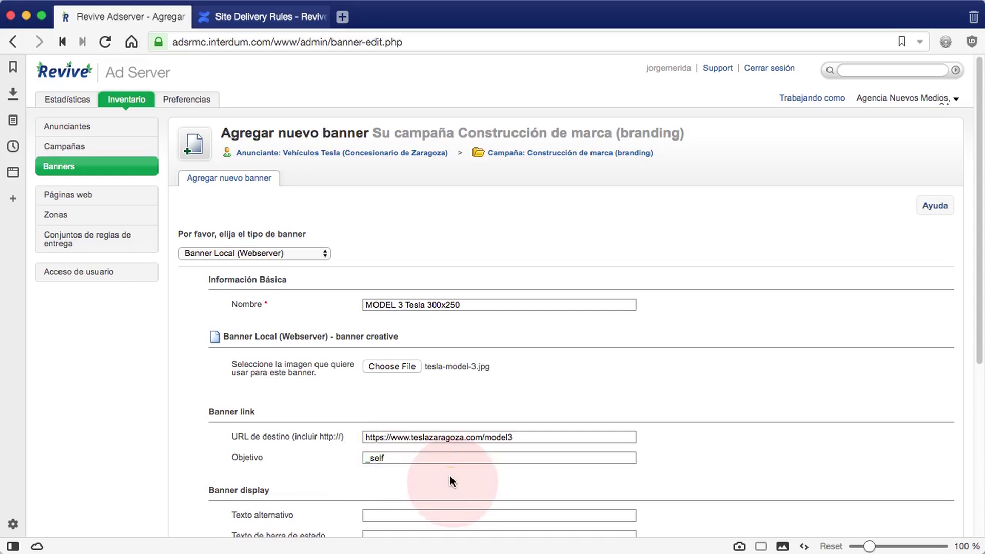
# Step: Enter "Adquiera ahora su Tesla Model 3 en Zaragoza" as both the banner's alternative text and its status bar text
pyautogui.scroll(-3, 454, 484)
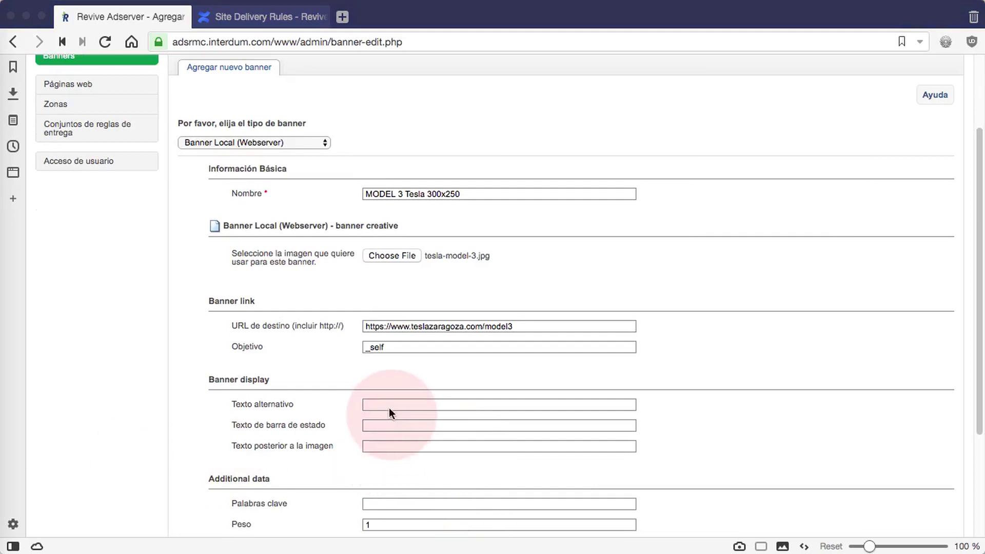
pyautogui.click(413, 409)
pyautogui.click(407, 405)
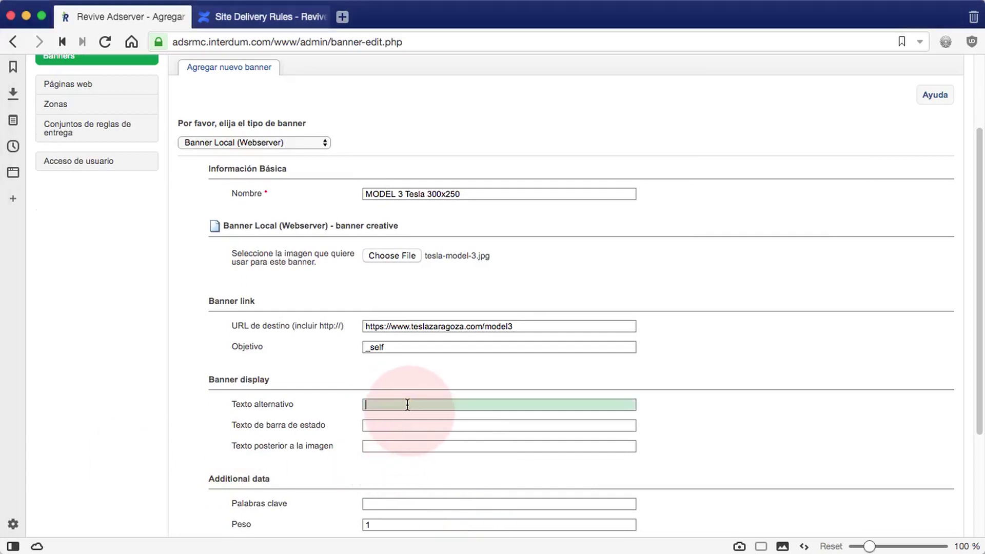
pyautogui.write('Adquiera ahora su Tesla Model 3 en Zaragoza')
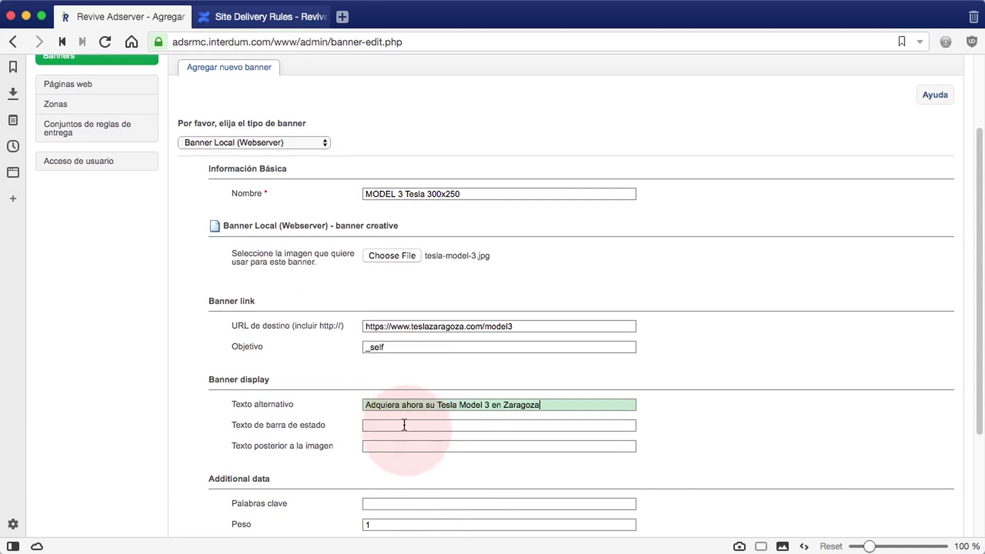
pyautogui.click(403, 426)
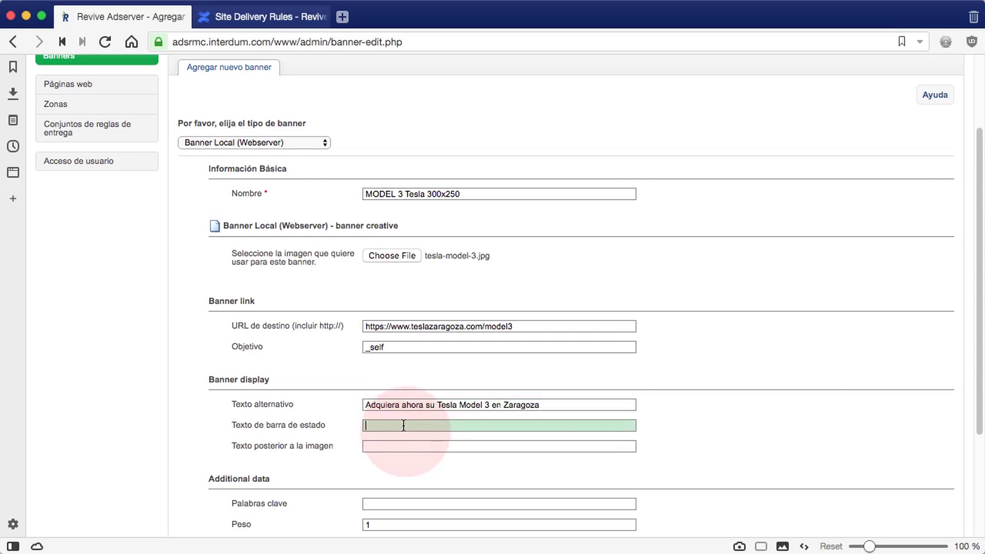
pyautogui.write('Adquiera ahora su Tesla Model 3 en Zaragoza')
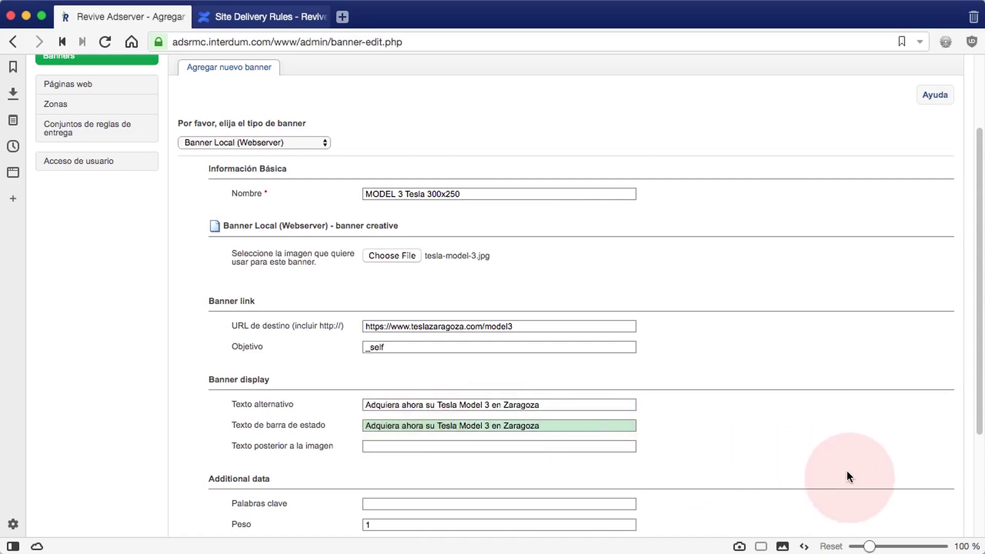
# Step: Enter the keywords "tesla, model 3, zaragoza, concesionario, financiación" and set the banner's weight to 1
pyautogui.scroll(-5, 849, 476)
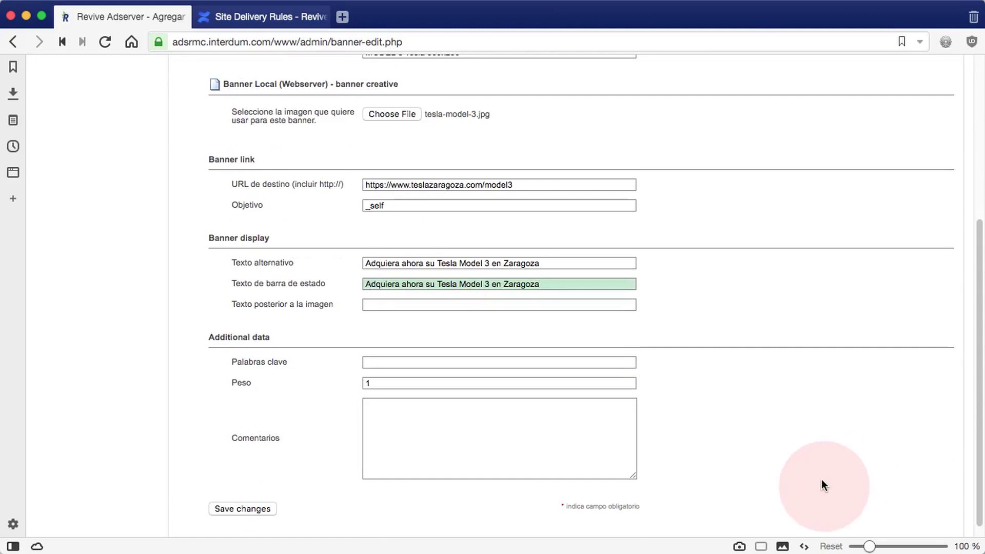
pyautogui.press('super+Tab')
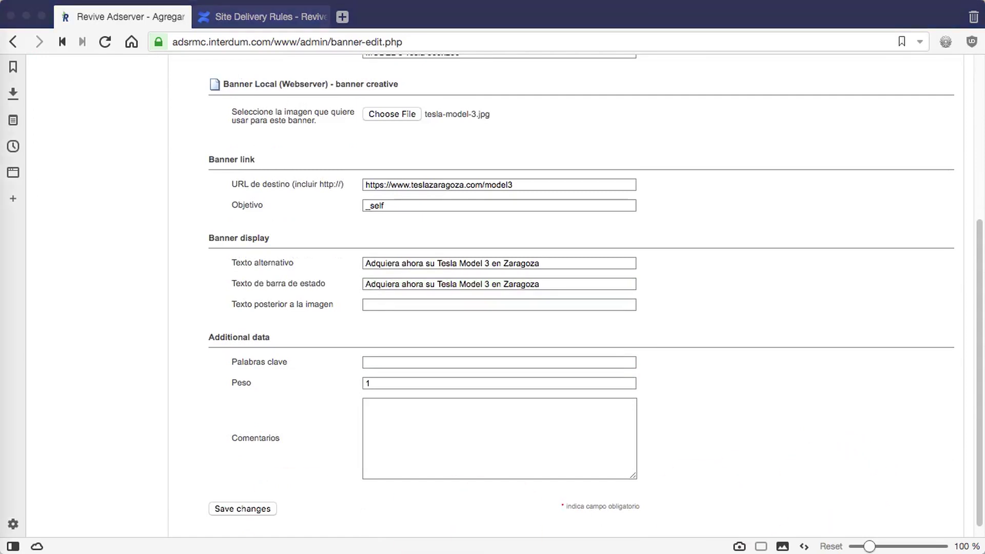
pyautogui.click(403, 360)
pyautogui.click(396, 361)
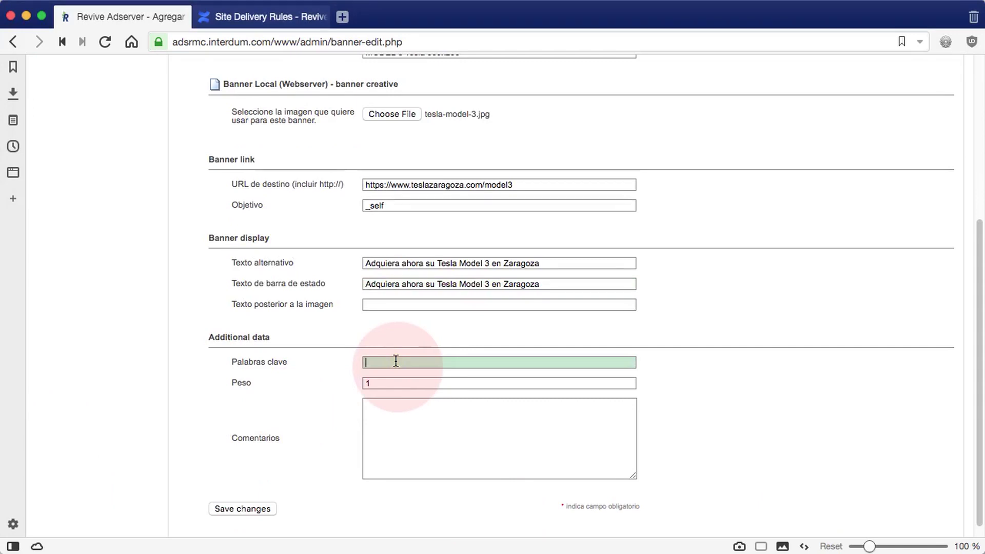
pyautogui.write('tesla, model 3, zaragoza, concesionario, financiación')
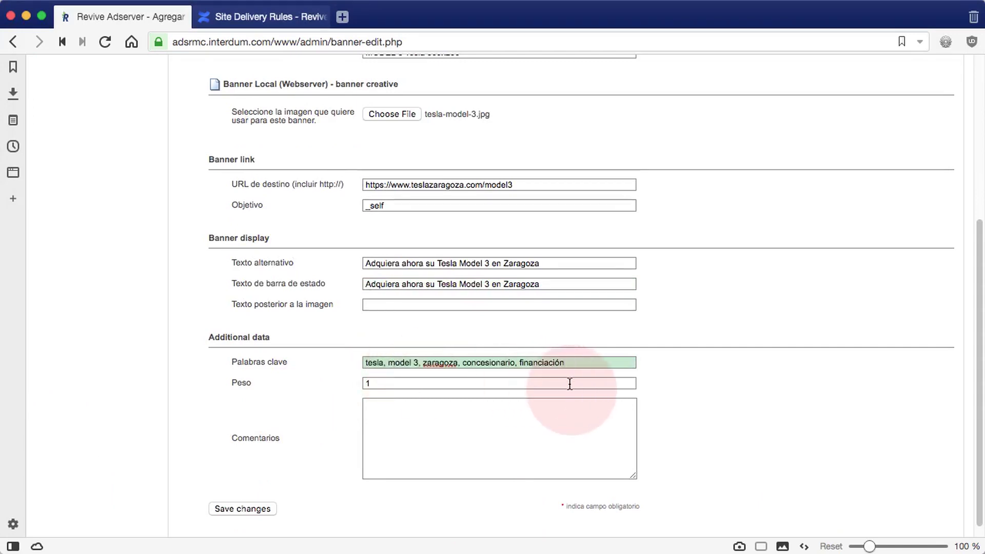
pyautogui.click(363, 385)
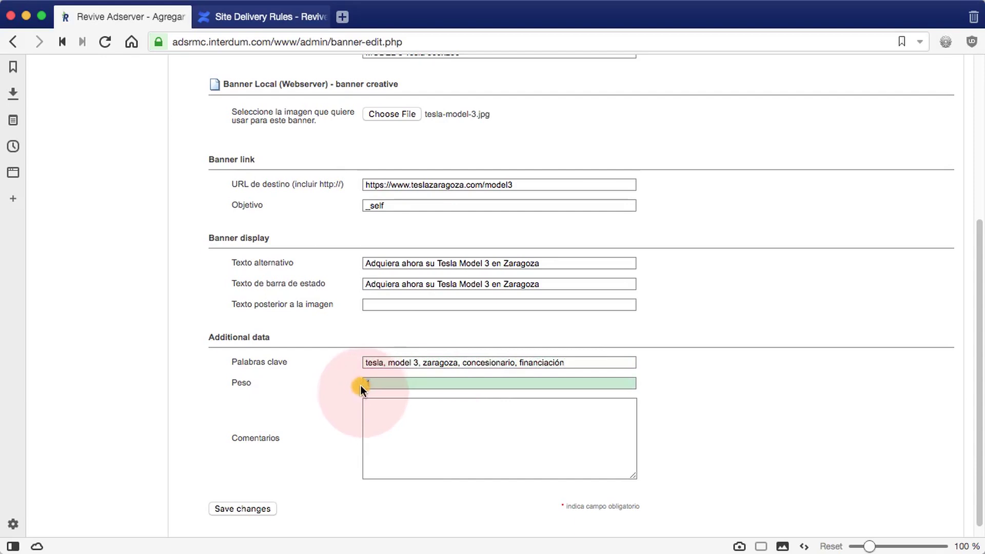
pyautogui.write('1')
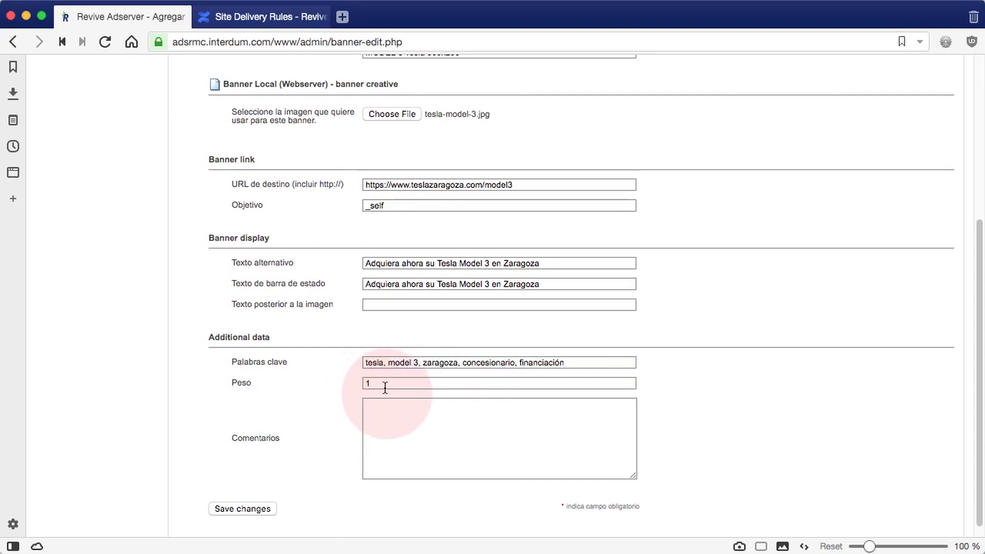
# Step: Add the comment "Banner genérico Tesla Model 3" and save the new banner
pyautogui.click(397, 433)
pyautogui.write('Banner genérico Te')
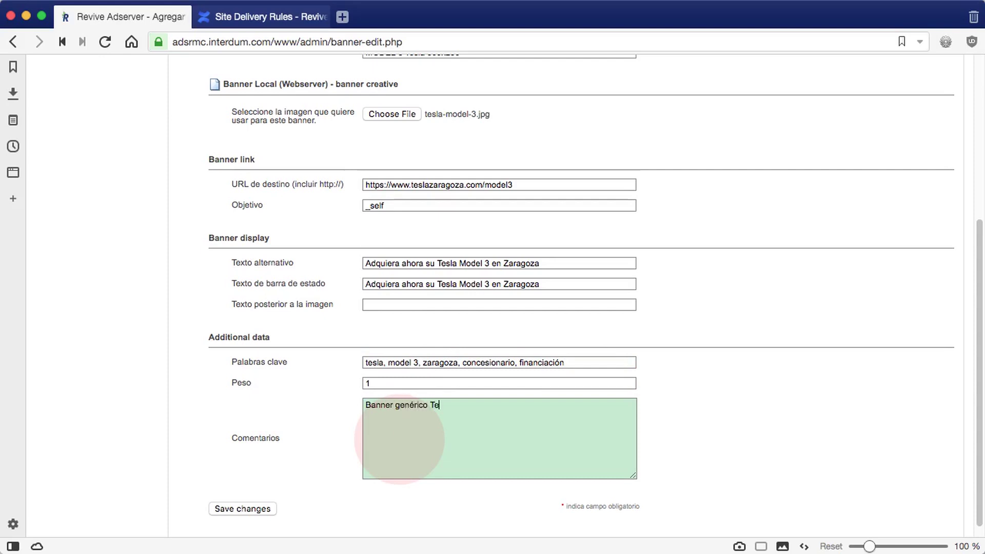
pyautogui.write('del 3')
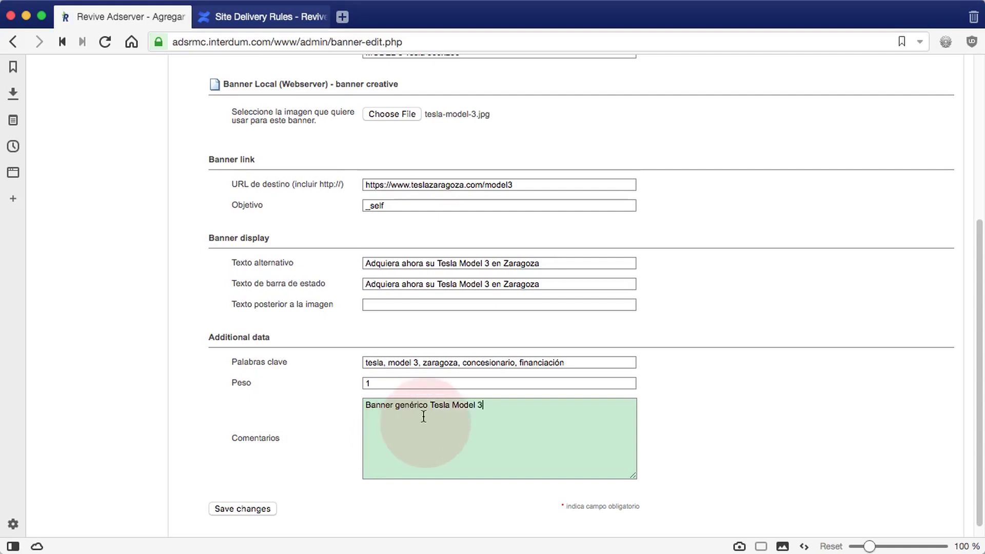
pyautogui.scroll(5, 423, 416)
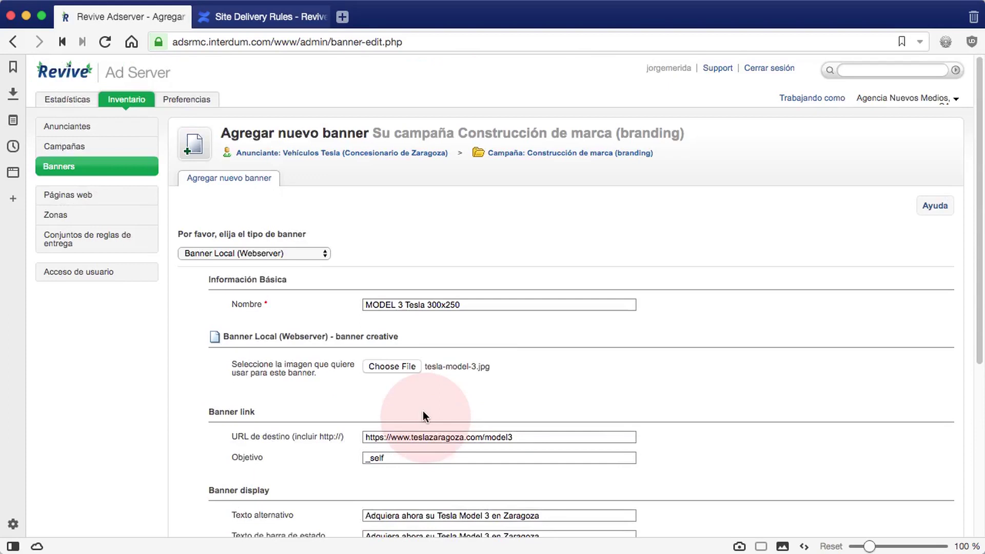
pyautogui.scroll(-5, 423, 411)
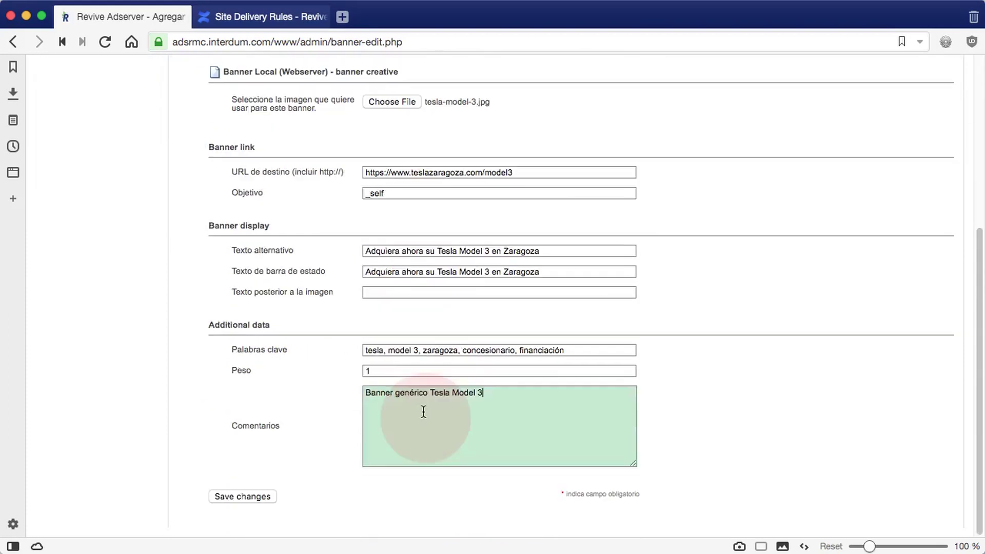
pyautogui.click(229, 496)
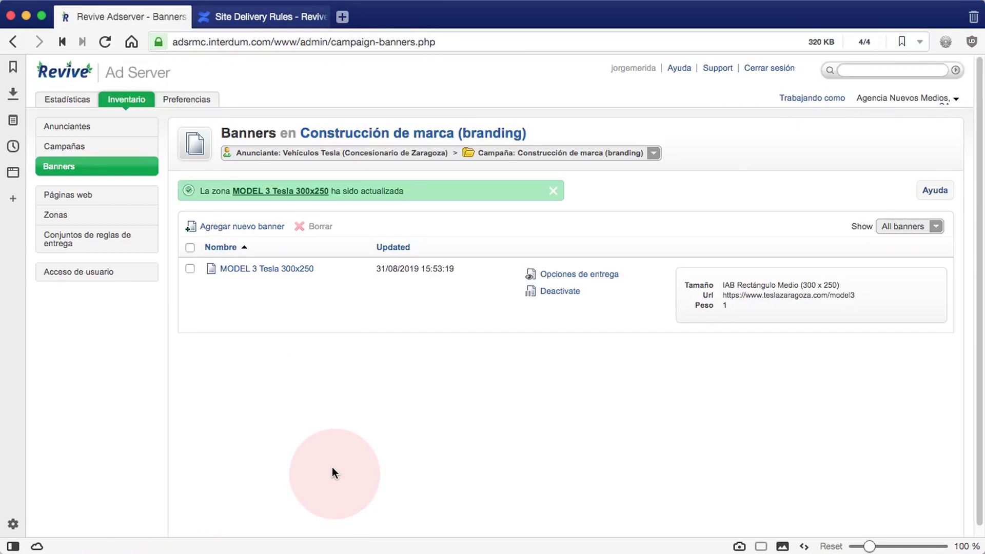
# Step: Open the properties of the MODEL 3 Tesla 300x250 banner and select the option to upload a new image
pyautogui.click(297, 270)
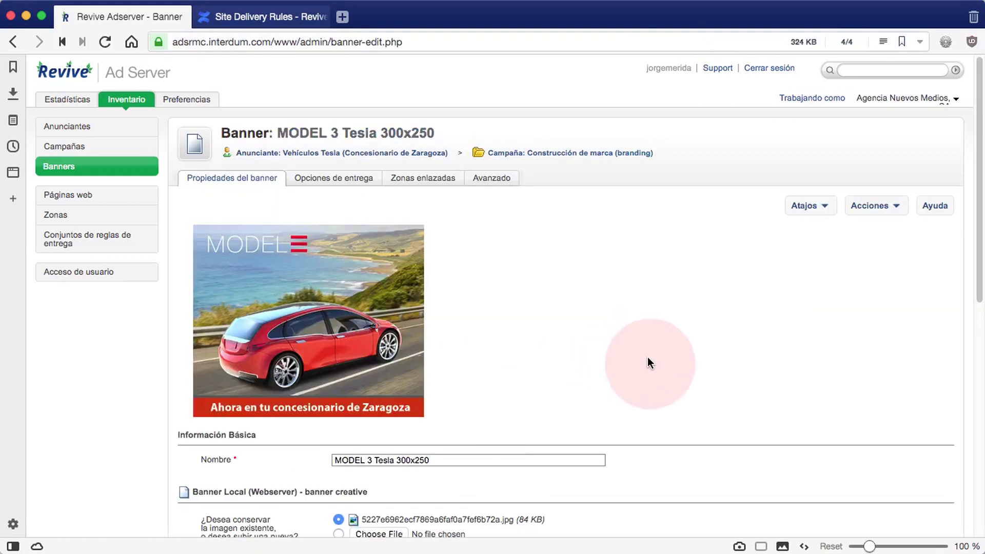
pyautogui.scroll(-5, 704, 379)
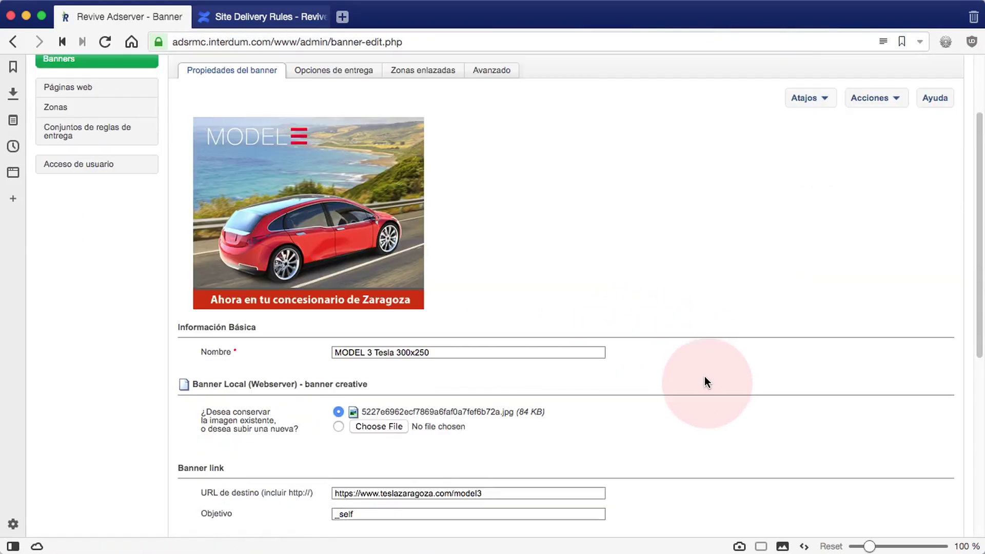
pyautogui.scroll(-1, 703, 382)
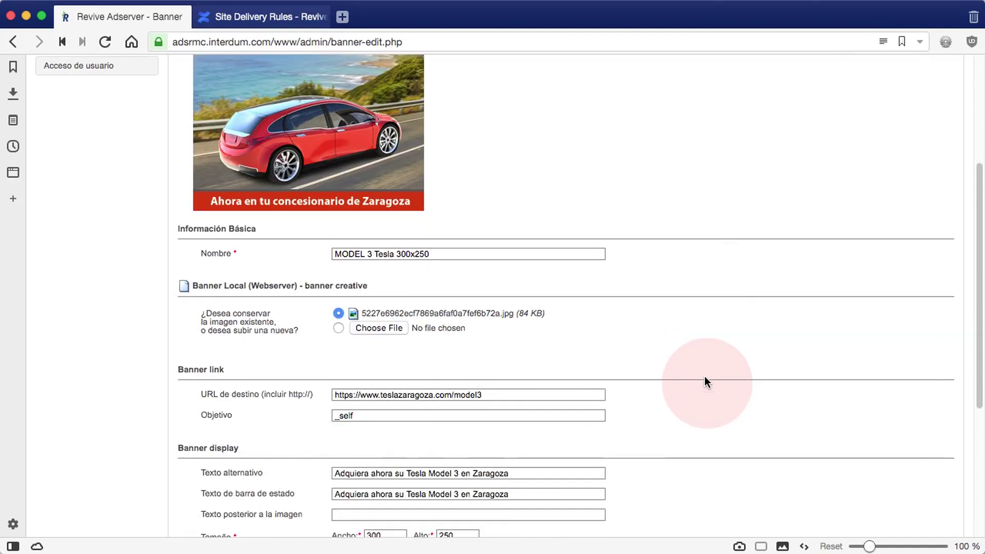
pyautogui.click(338, 328)
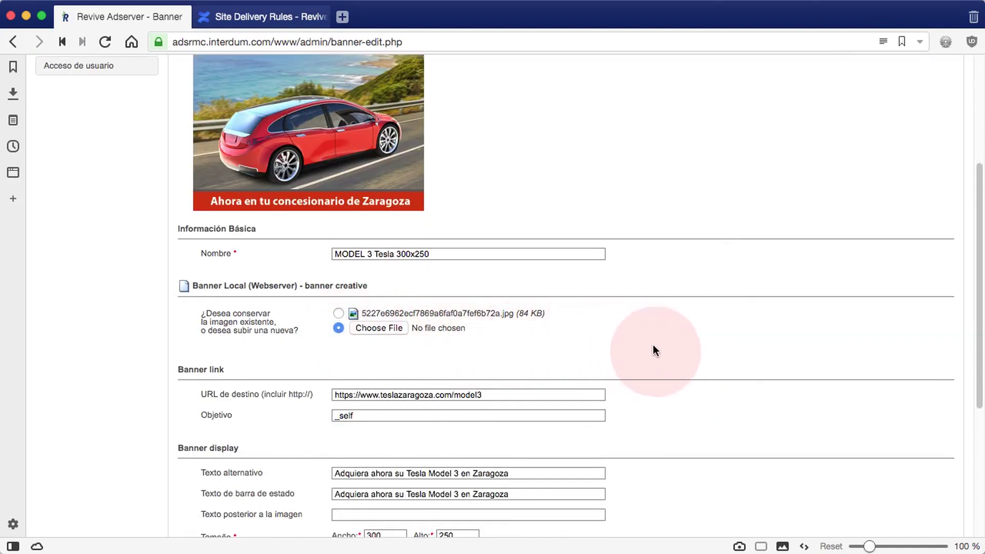
# Step: Link the MODEL 3 Tesla 300x250 banner to the Portada inferior central 300x250 zone of El Diario de Zaragoza and save the changes
pyautogui.scroll(-1, 669, 359)
pyautogui.scroll(-7, 670, 362)
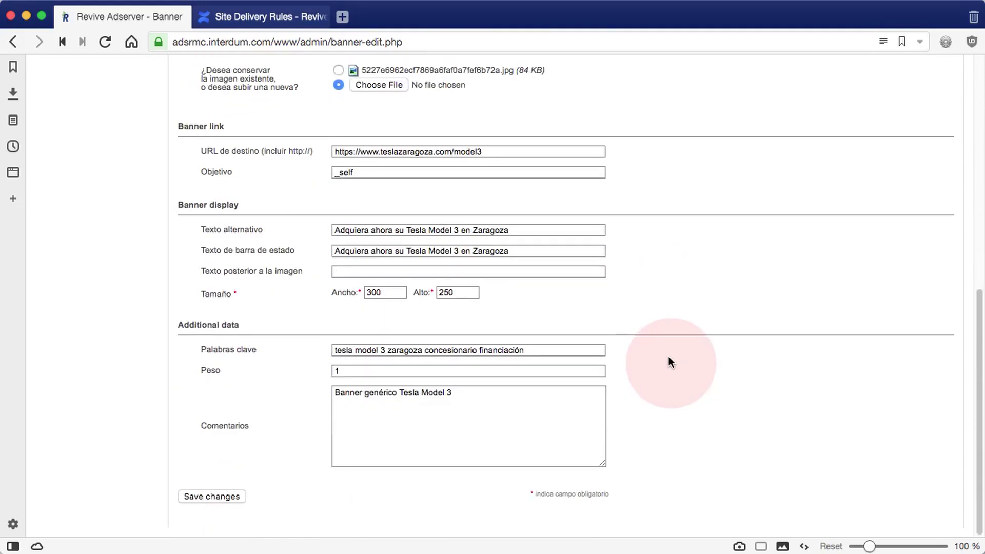
pyautogui.scroll(12, 669, 359)
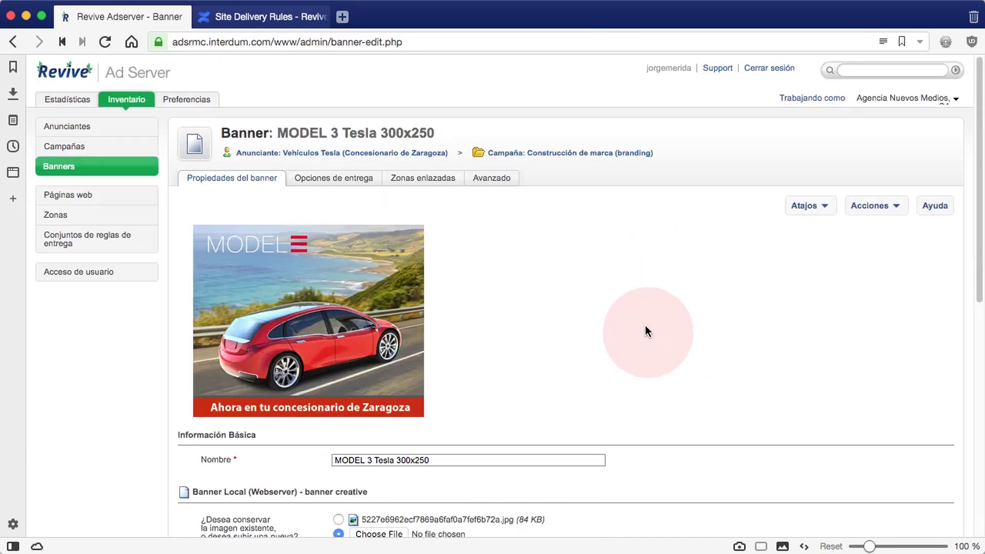
pyautogui.click(435, 182)
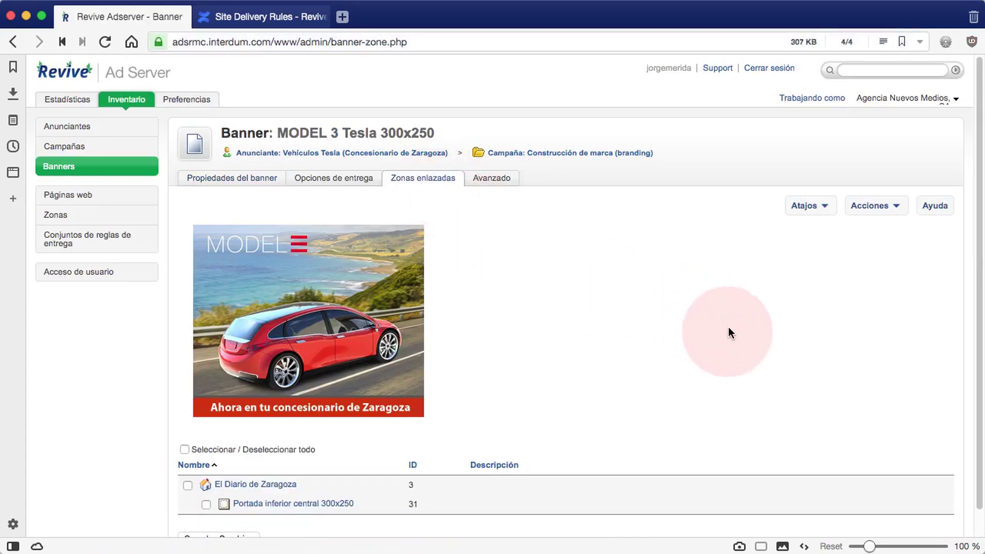
pyautogui.scroll(-1, 733, 333)
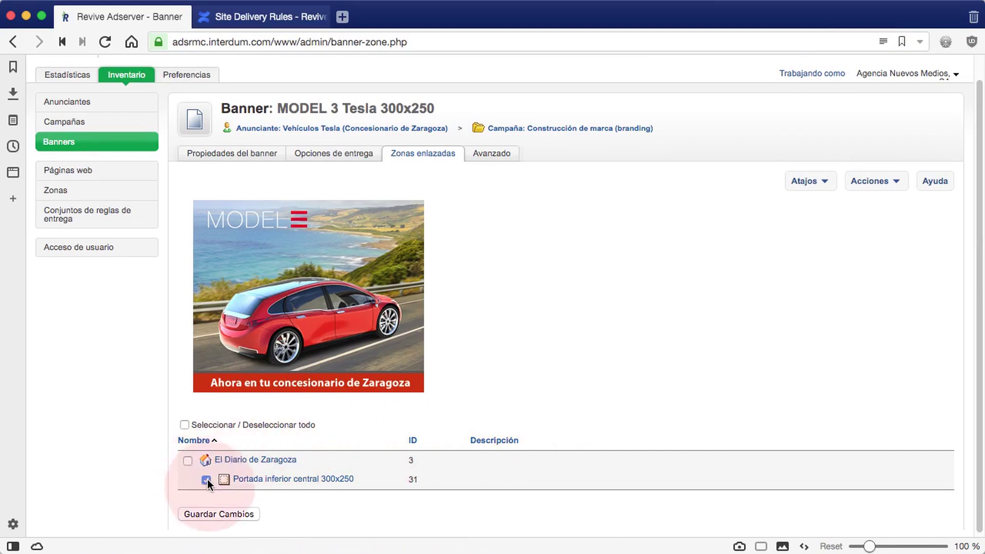
pyautogui.click(238, 512)
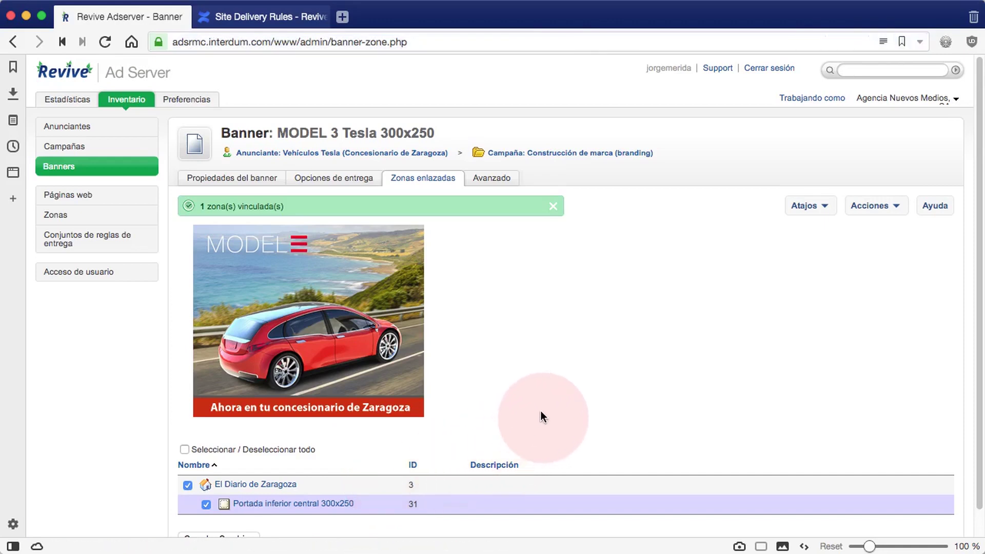
# Step: Examine the banner's delivery options, including the delivery rules and the per-visitor delivery limits
pyautogui.click(349, 182)
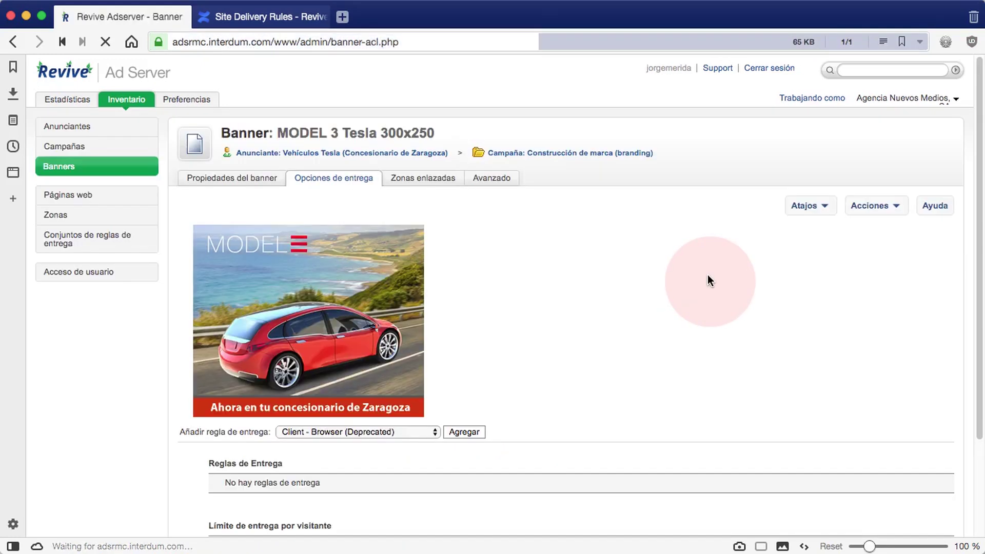
pyautogui.scroll(-5, 723, 318)
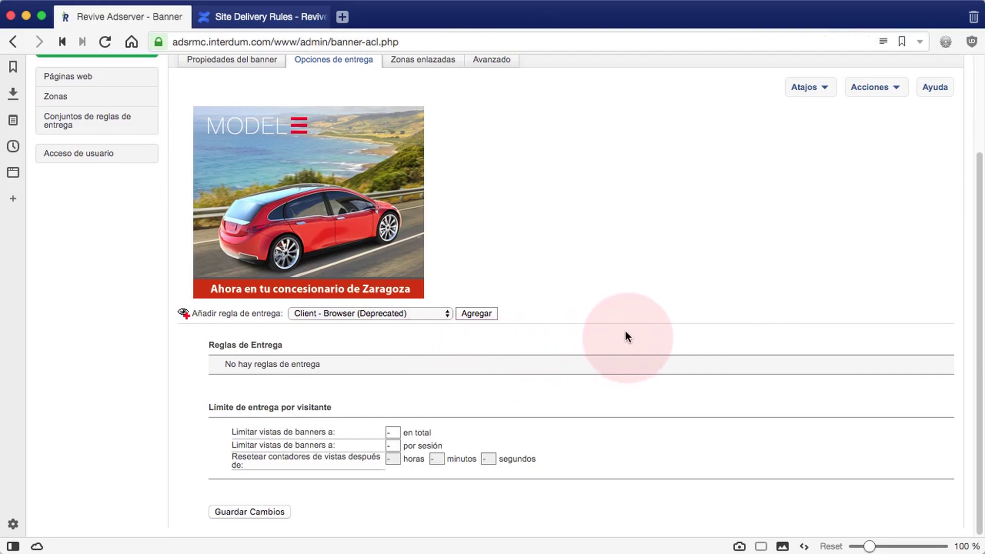
pyautogui.scroll(1, 626, 332)
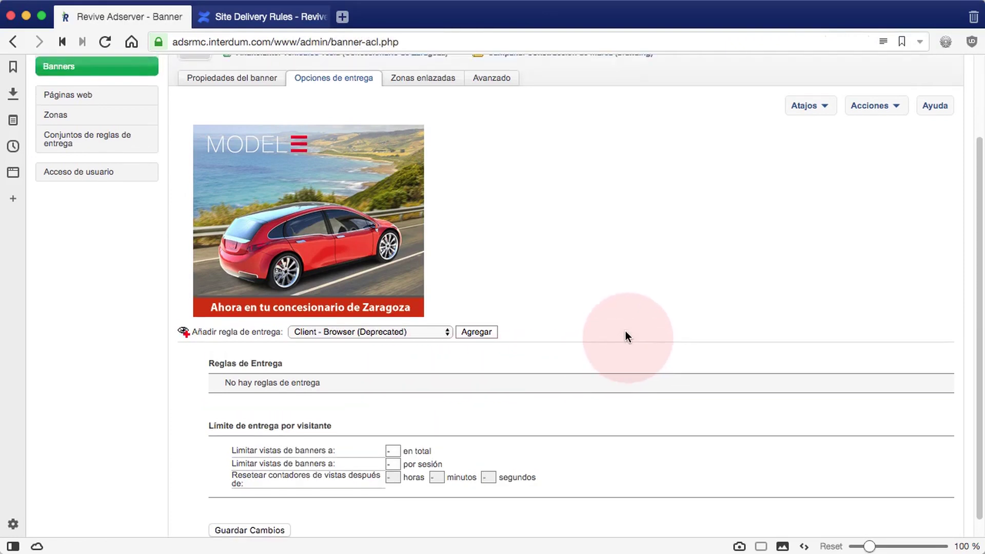
pyautogui.scroll(1, 625, 331)
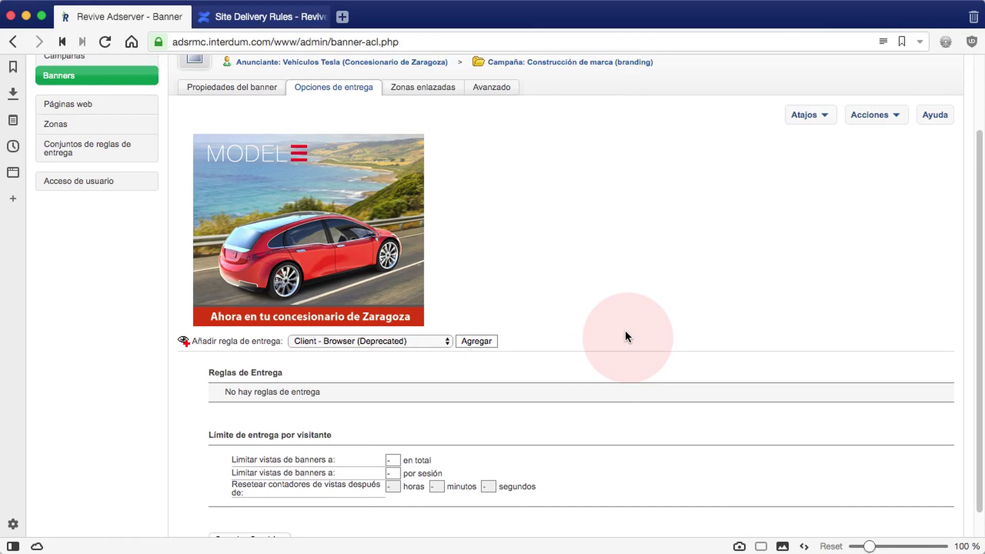
# Step: Examine the banner's advanced fields for prepended and appended HTML code, and log out of the ad server
pyautogui.click(503, 92)
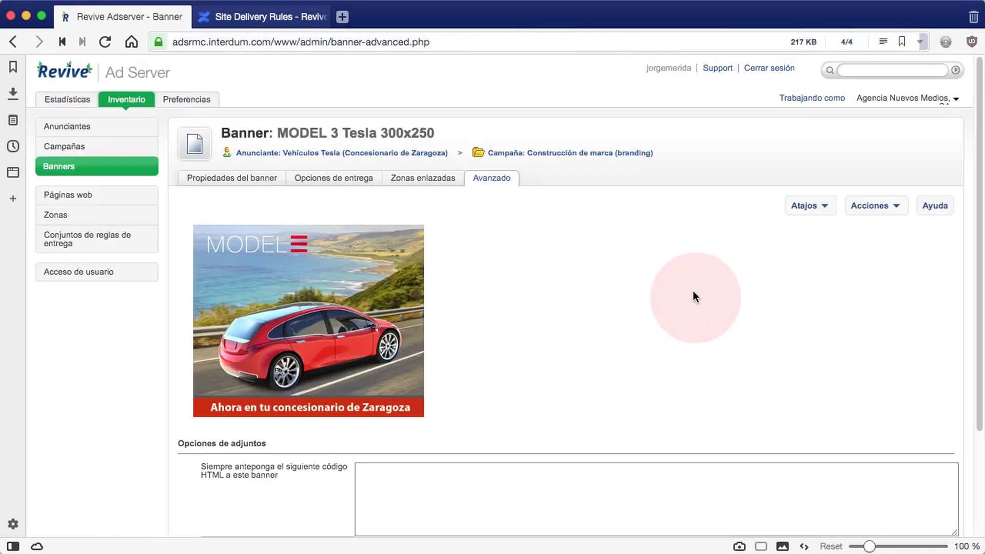
pyautogui.scroll(-5, 686, 326)
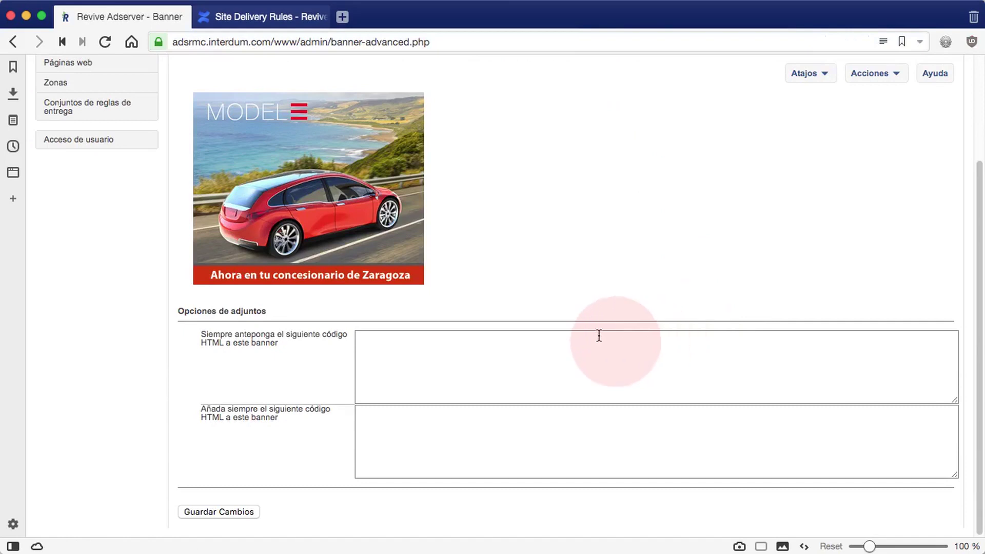
pyautogui.click(503, 343)
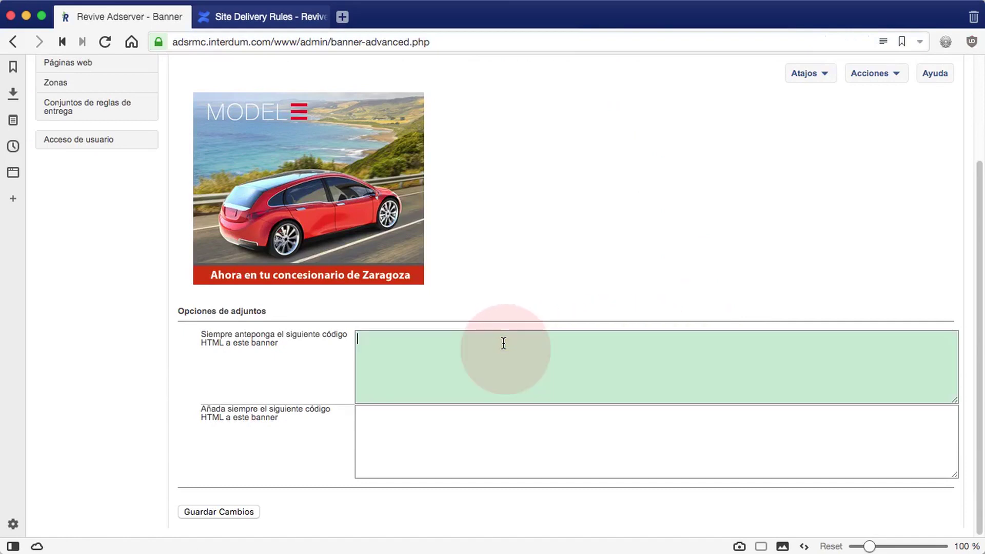
pyautogui.click(478, 444)
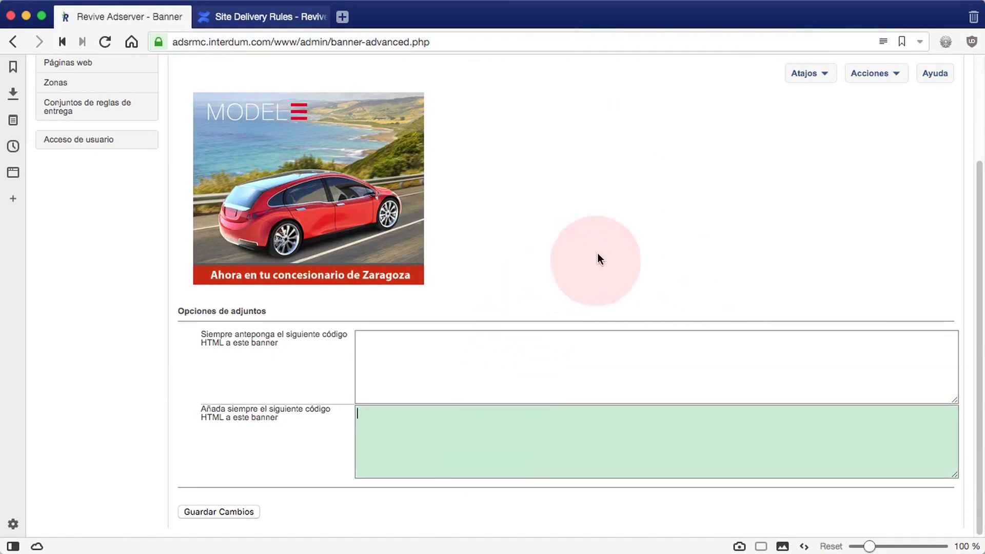
pyautogui.scroll(5, 618, 252)
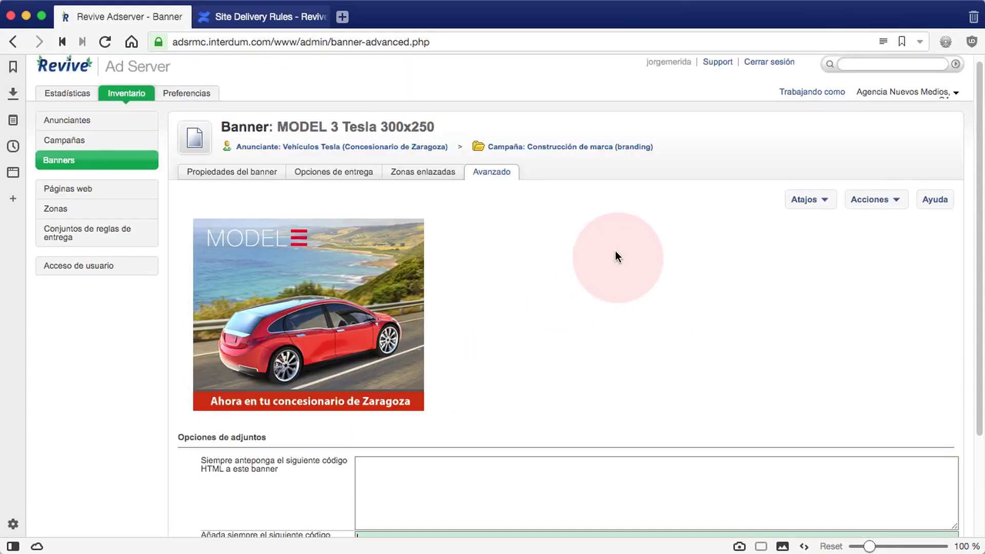
pyautogui.click(763, 64)
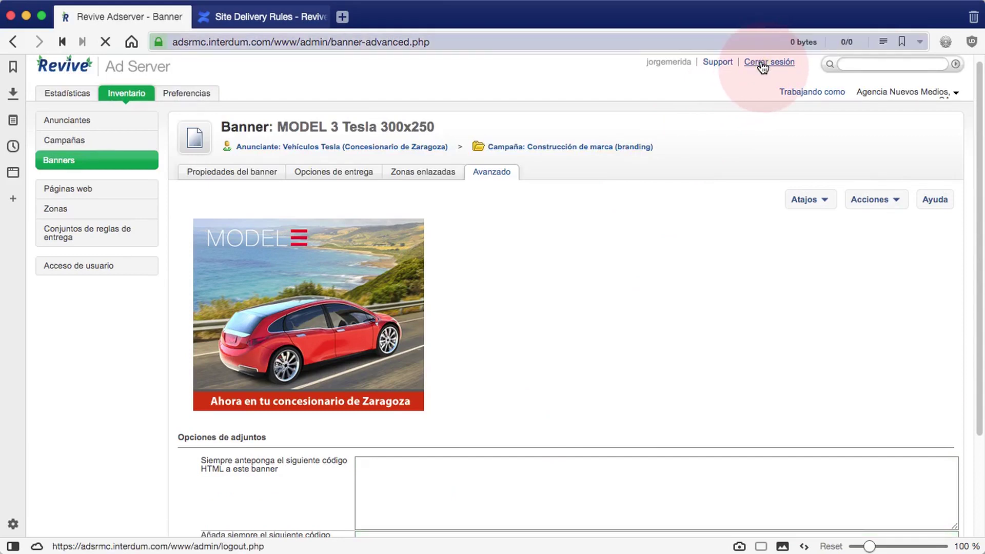